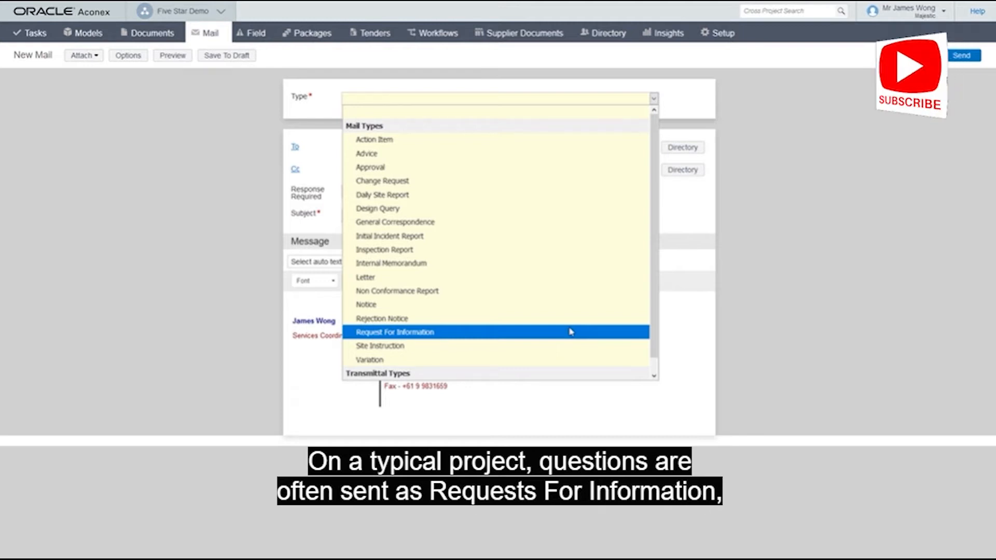
Set the mail type to Request For Information and select the first and last people found in a directory search for organization "ark"
click(570, 332)
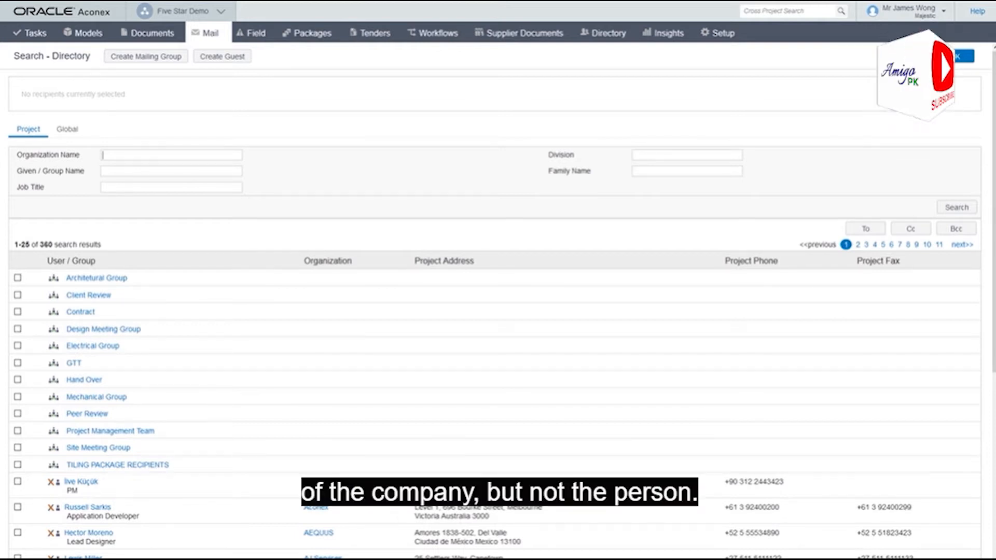
text(ark)
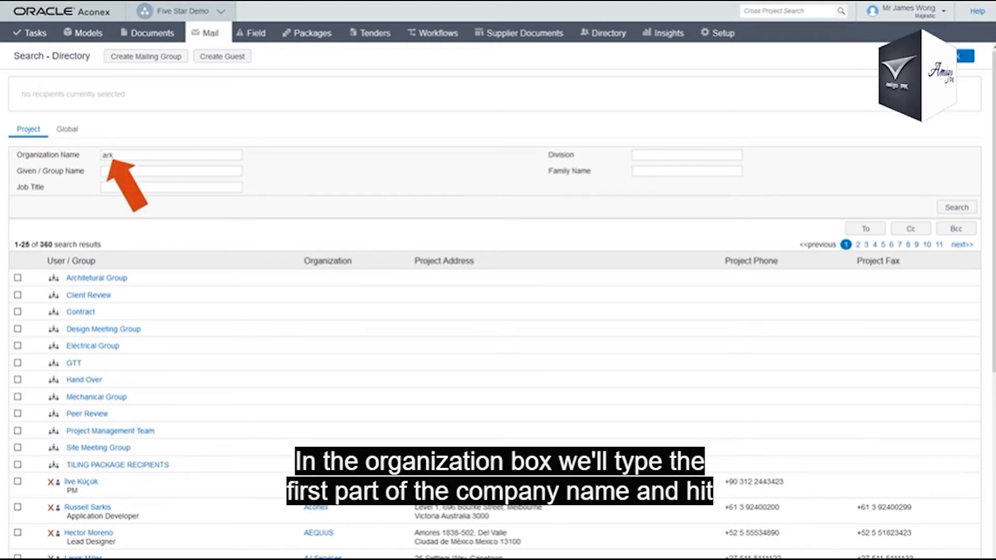
key(Return)
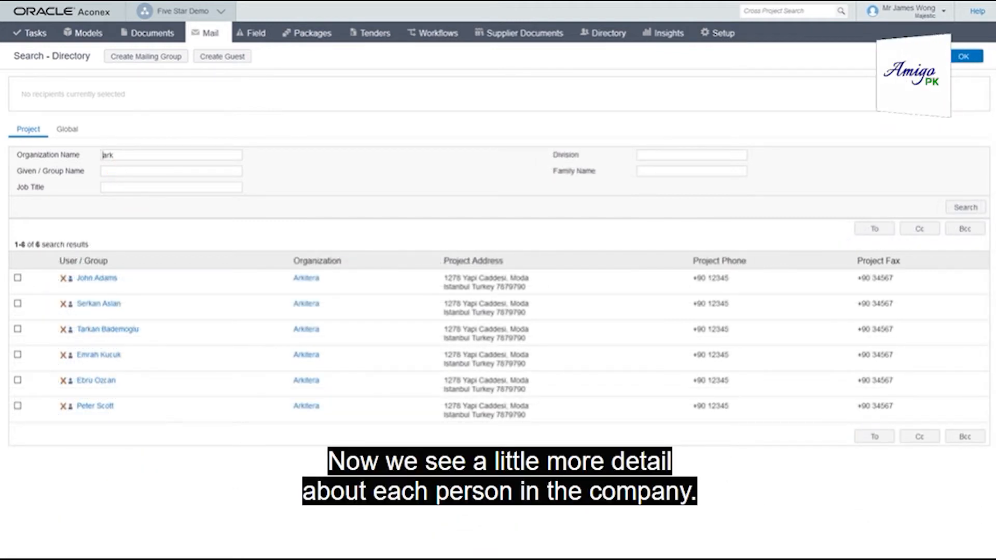
click(18, 278)
click(17, 406)
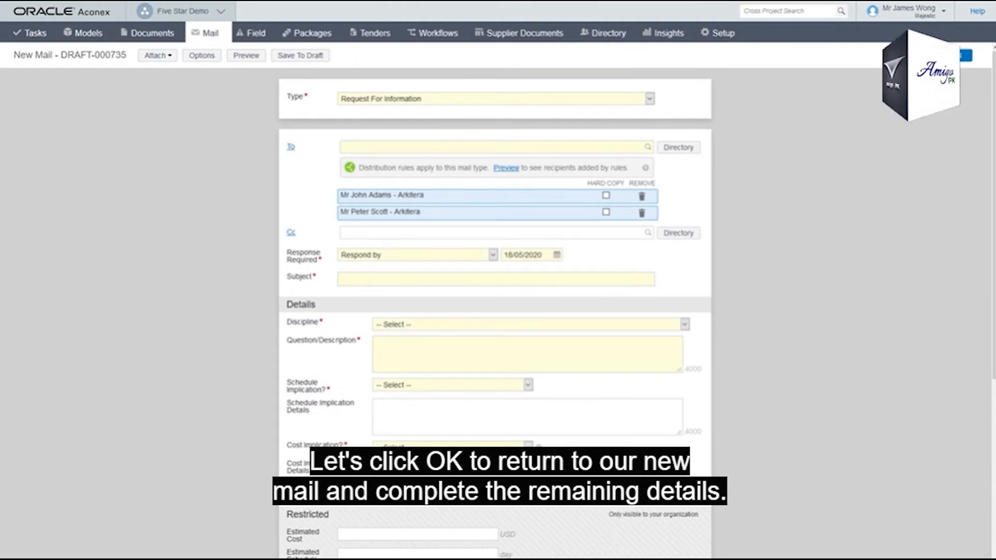
Enter "Updated reception layout drawings" as the subject of the new mail
text(Updated reception layout drawings)
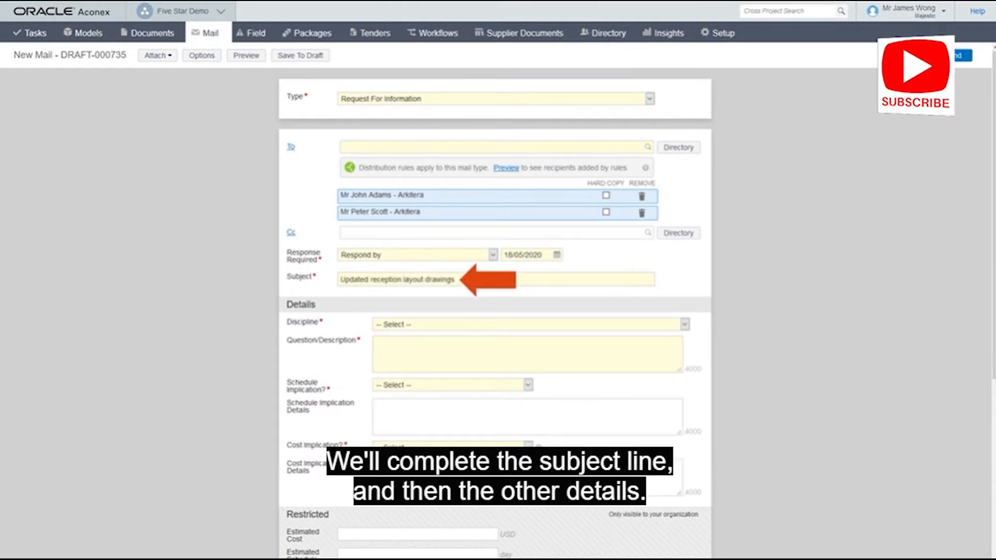
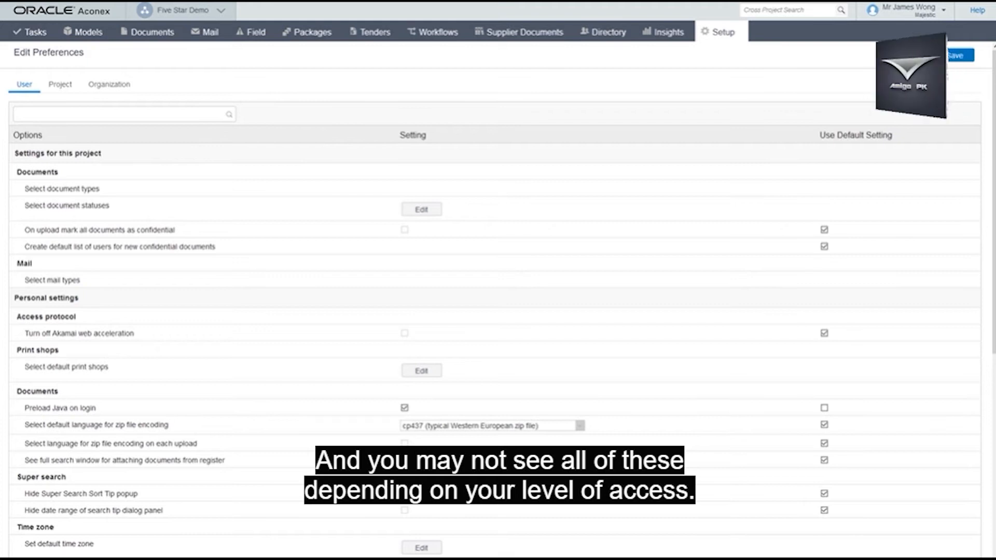
scroll(498, 311, down, 5)
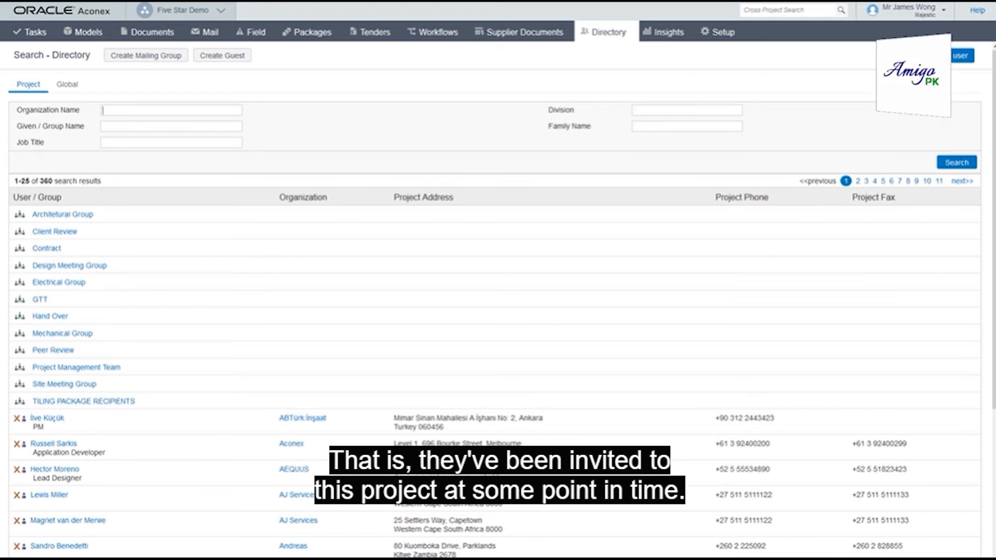
Enter "ark" as the organization name for a search of the project directory
text(ark)
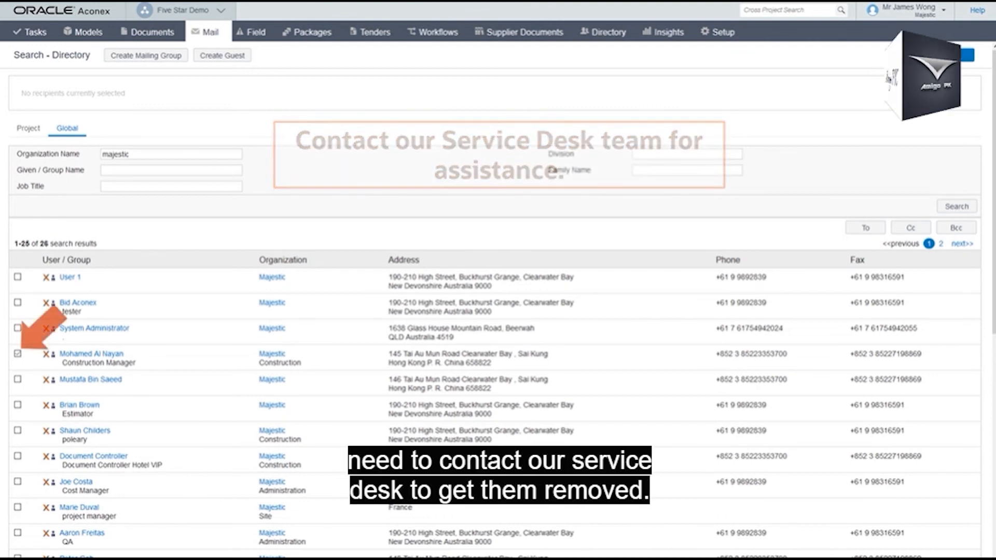
Select the Majestic construction manager in the global directory results
click(17, 353)
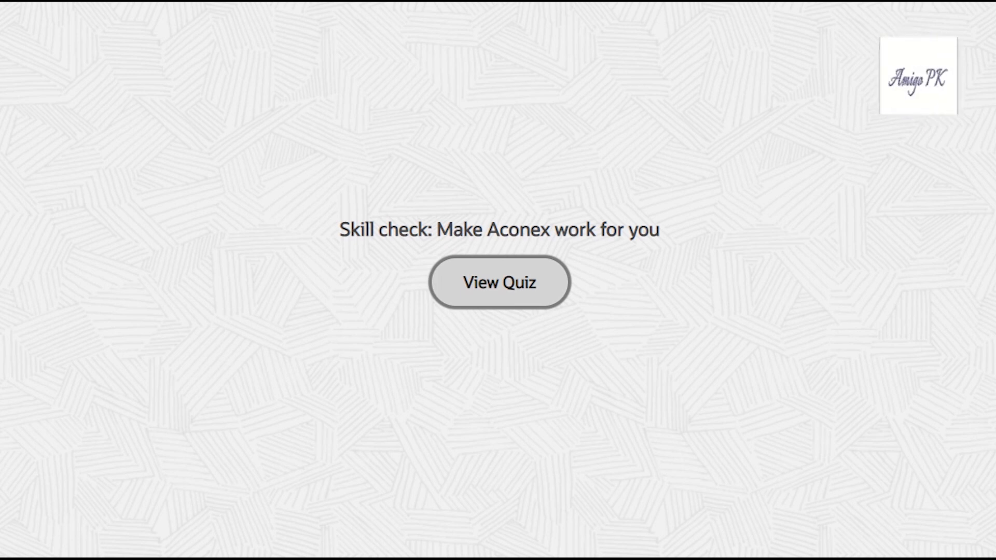
Start the "Make Aconex work for you" skill check and answer True to the statement about not receiving email notifications
click(518, 288)
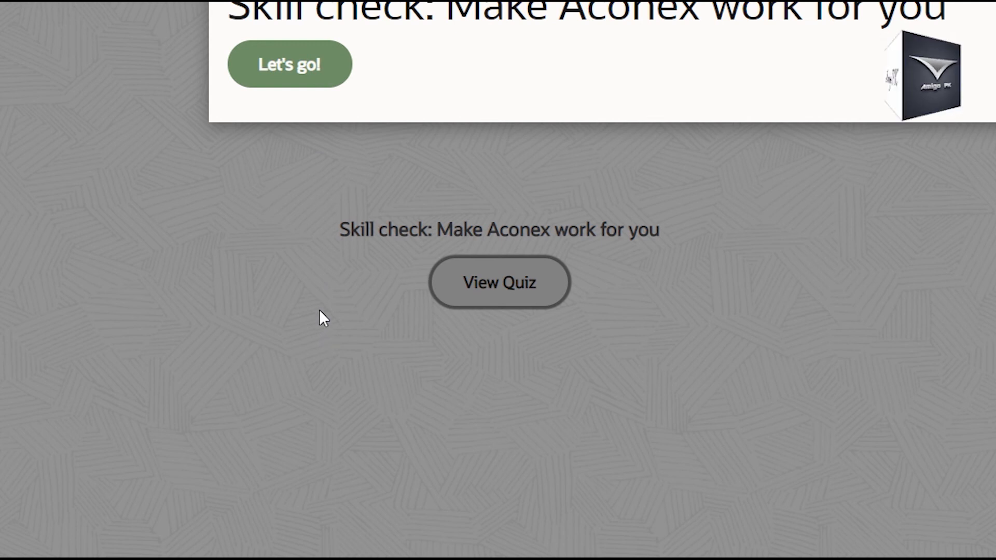
click(304, 72)
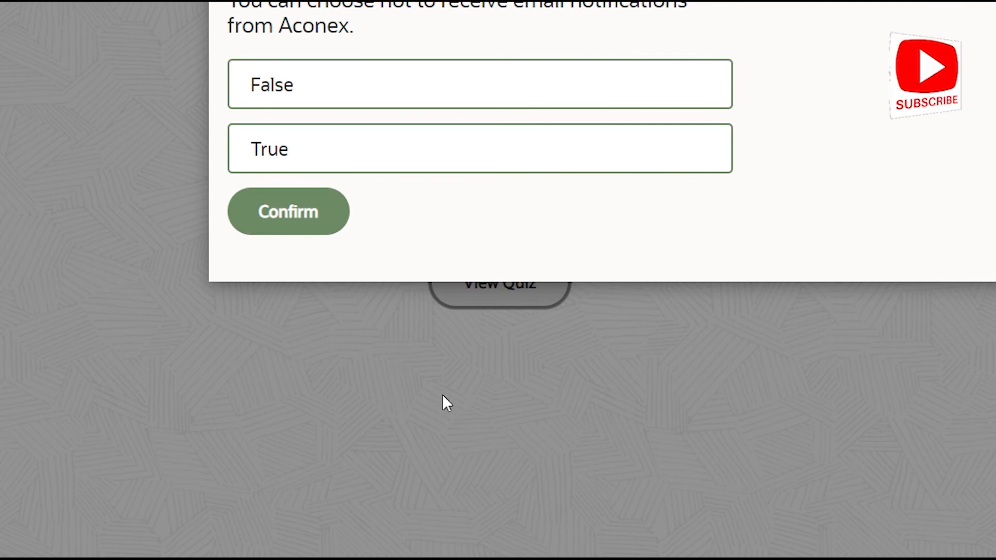
click(357, 148)
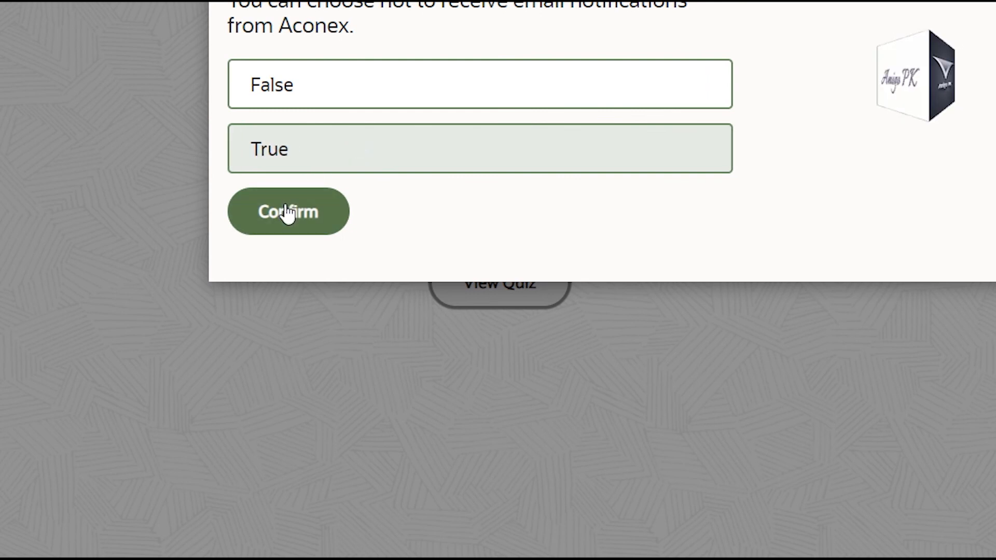
click(289, 213)
click(901, 365)
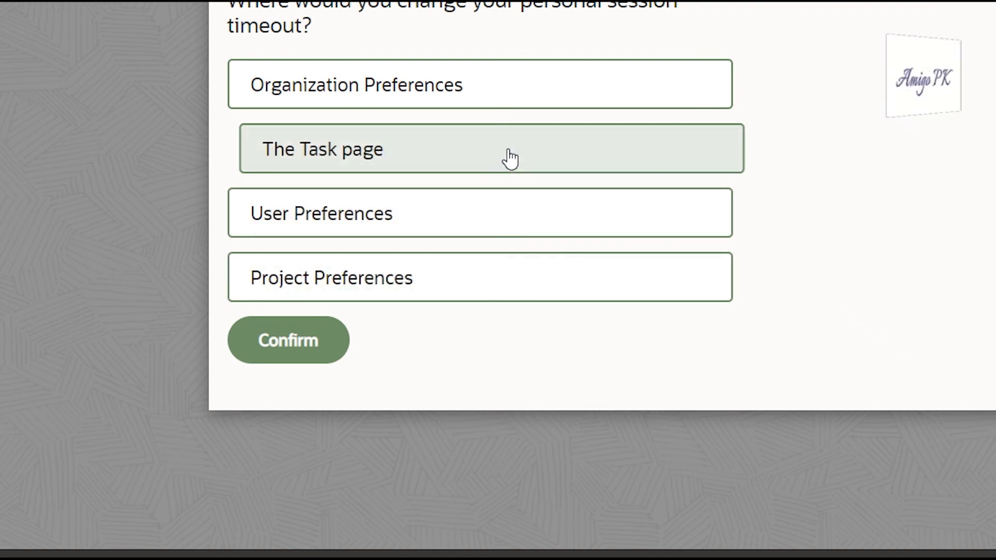
Answer the personal session timeout question with Organization Preferences and continue to the next question
click(471, 87)
click(321, 340)
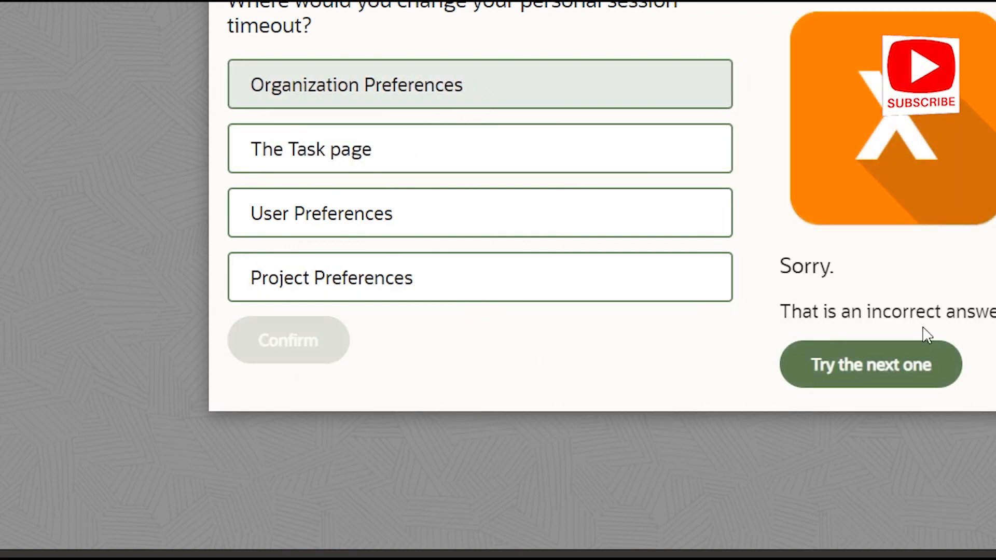
click(891, 360)
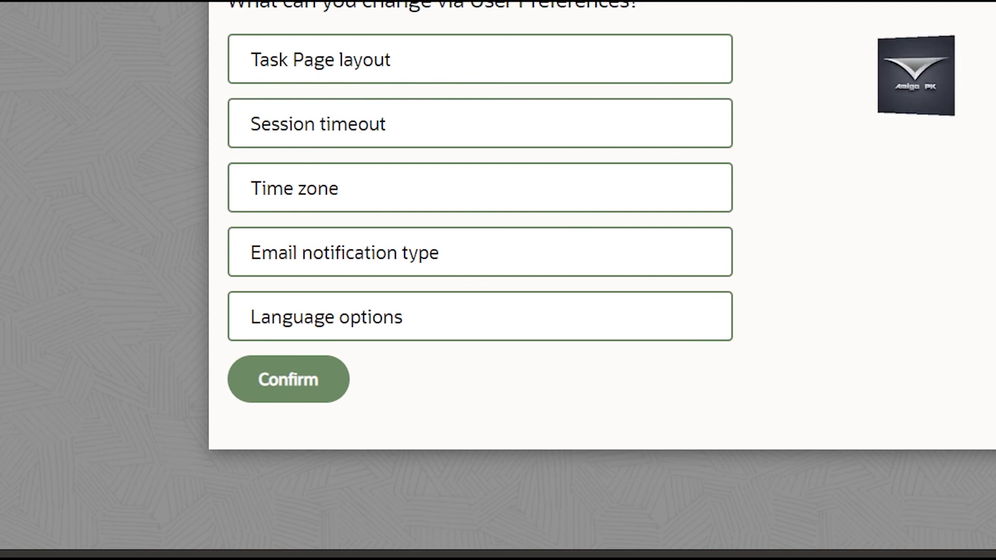
Answer the User Preferences question with Time zone, Email notification type, Language options and Session timeout, and view the overall score
click(300, 189)
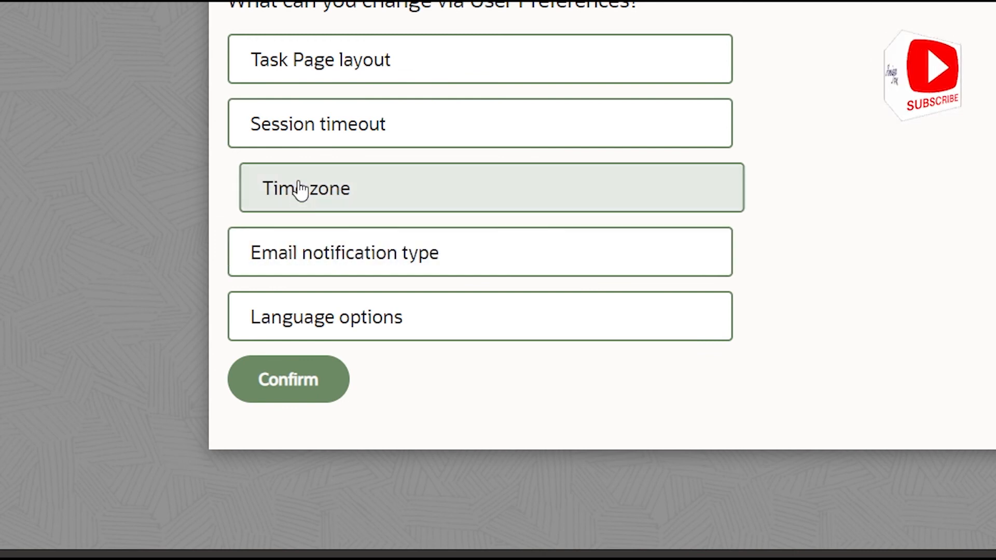
click(354, 254)
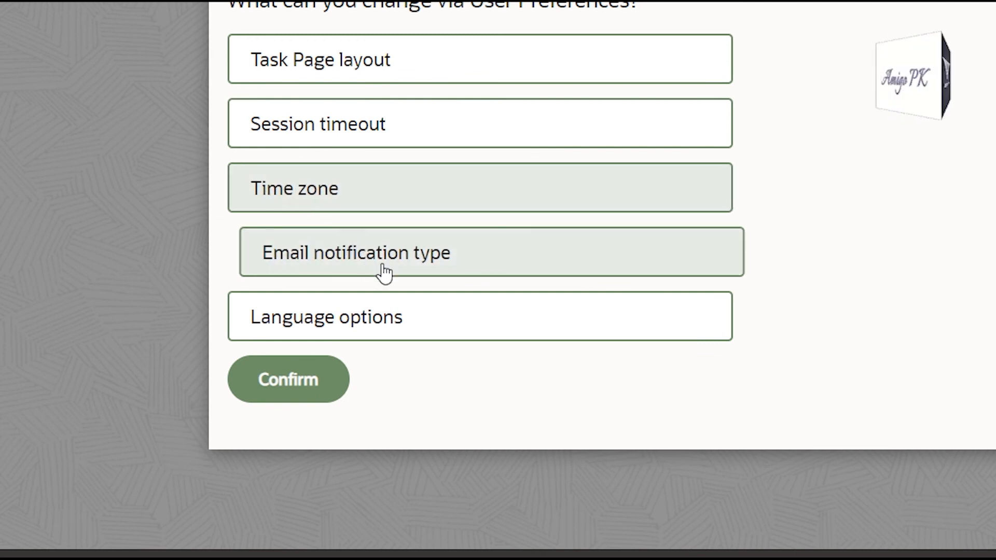
click(479, 307)
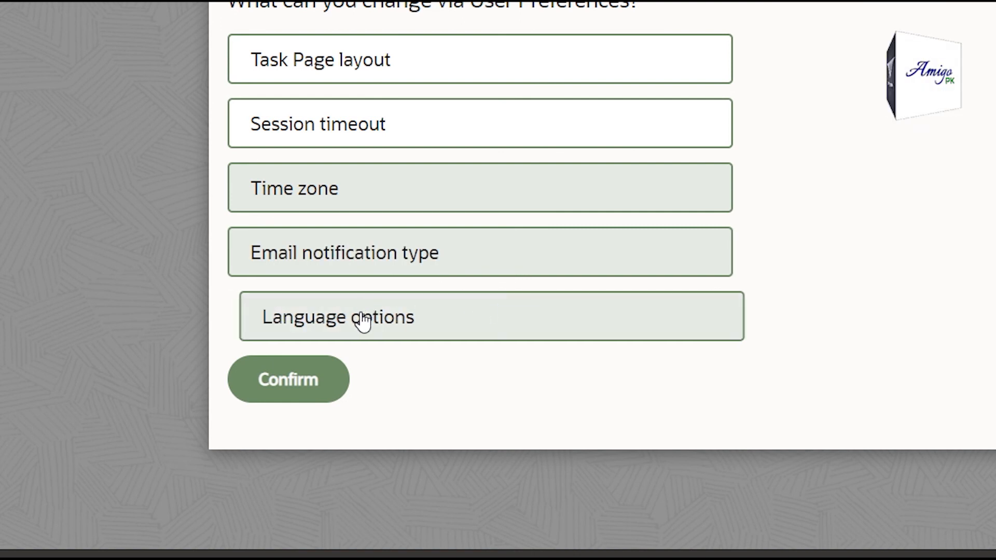
click(329, 137)
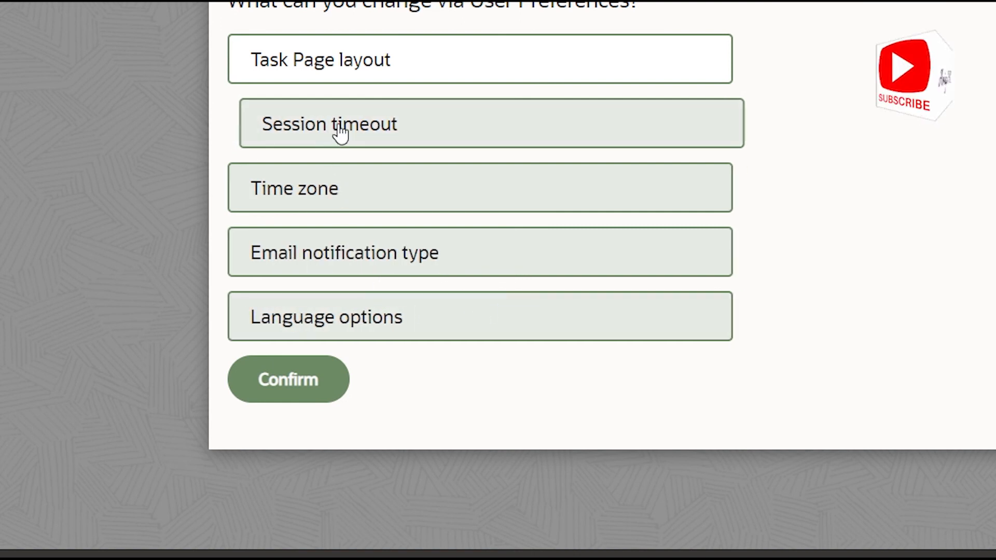
click(317, 392)
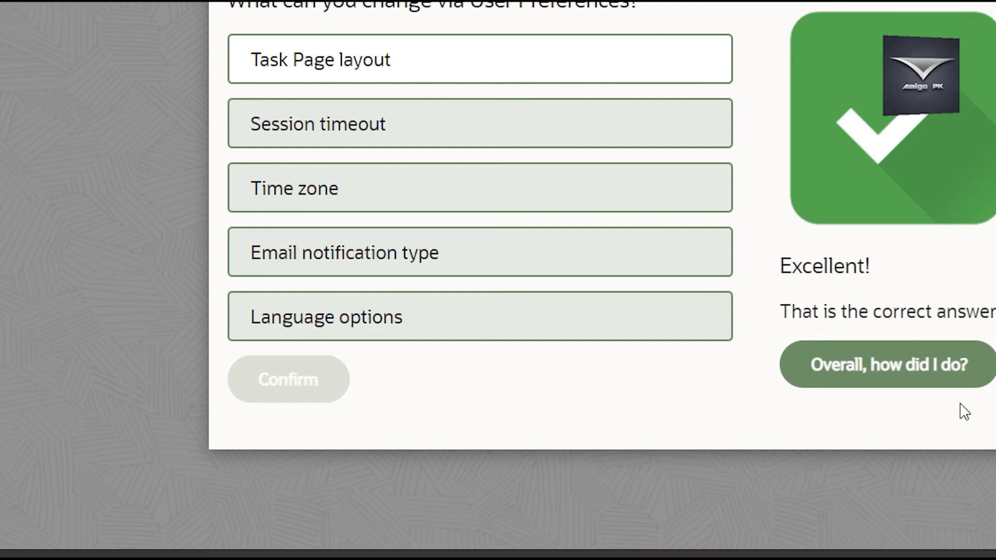
click(917, 369)
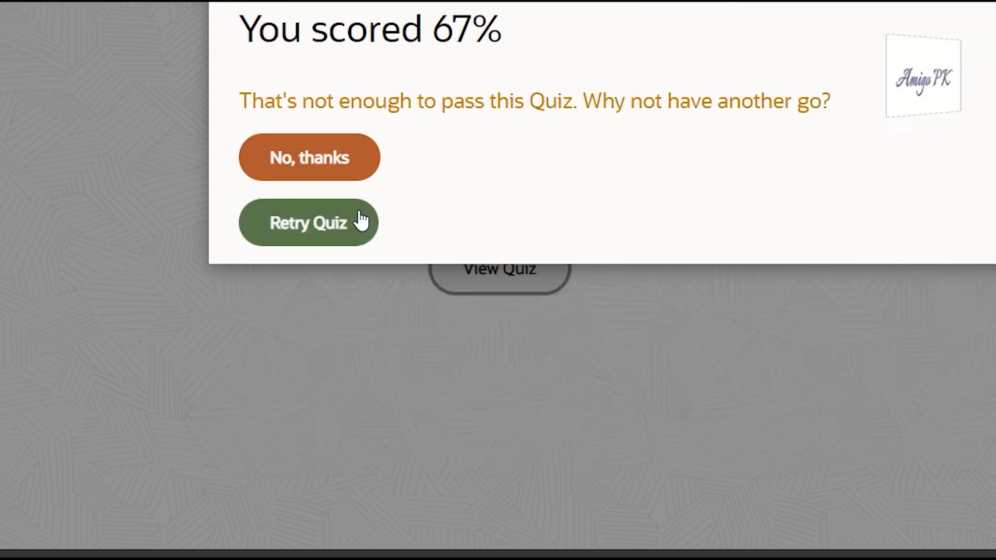
Retry the quiz, answering True to the email notifications statement and continuing to the next question
click(337, 228)
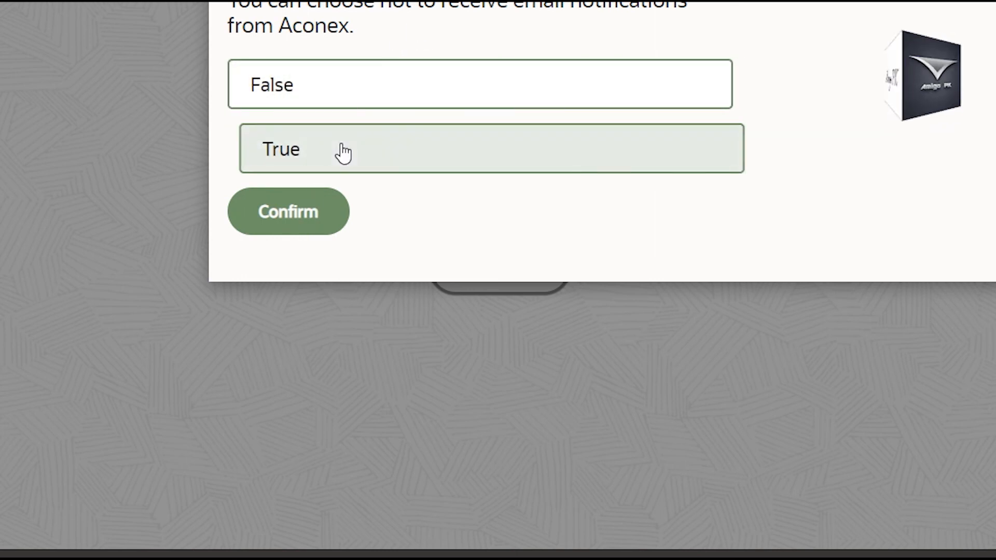
click(343, 152)
click(305, 218)
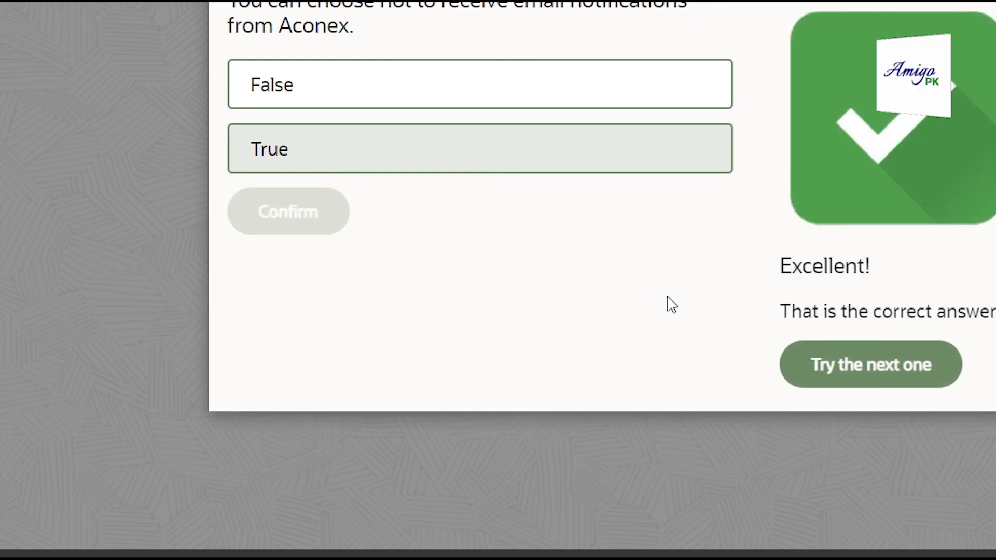
click(829, 352)
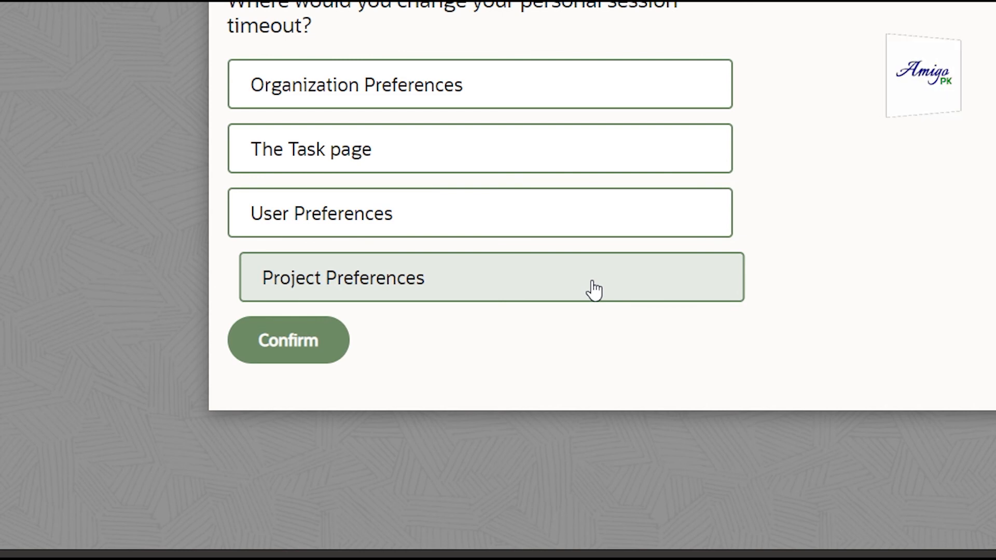
Answer the personal session timeout question with User Preferences and continue to the next question
click(447, 224)
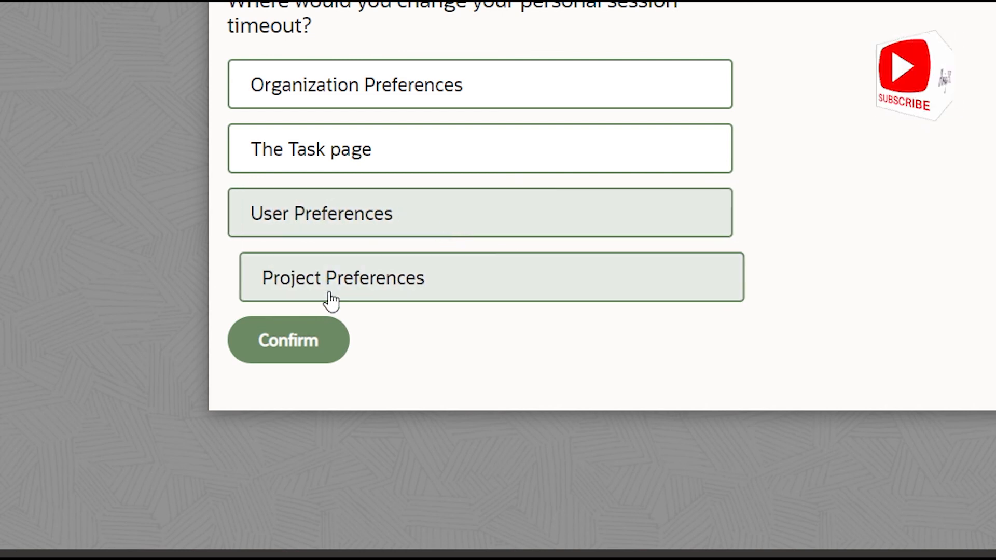
click(310, 340)
click(902, 363)
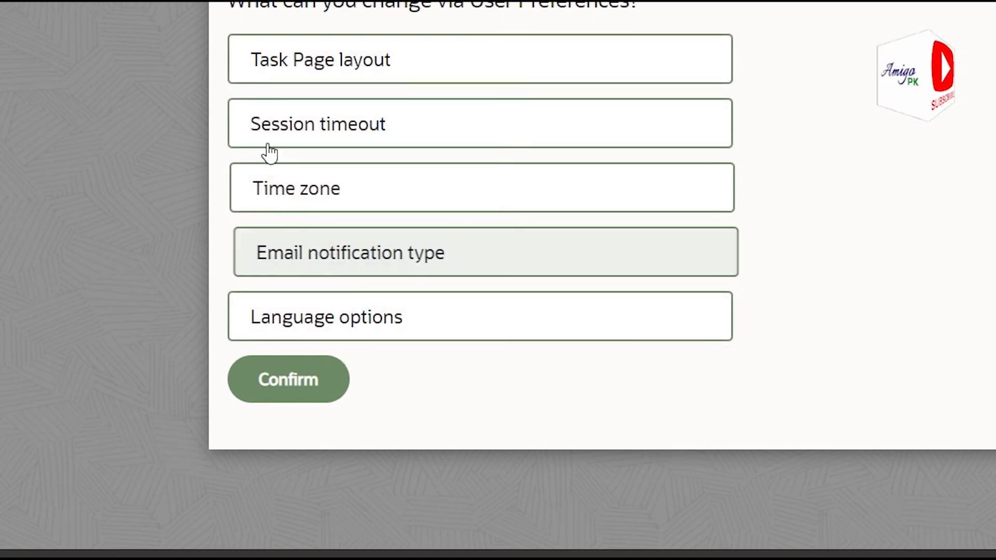
Choose Session timeout, Time zone, Email notification type and Language options as changeable via User Preferences, and finish and close the quiz
click(284, 121)
click(301, 188)
click(312, 254)
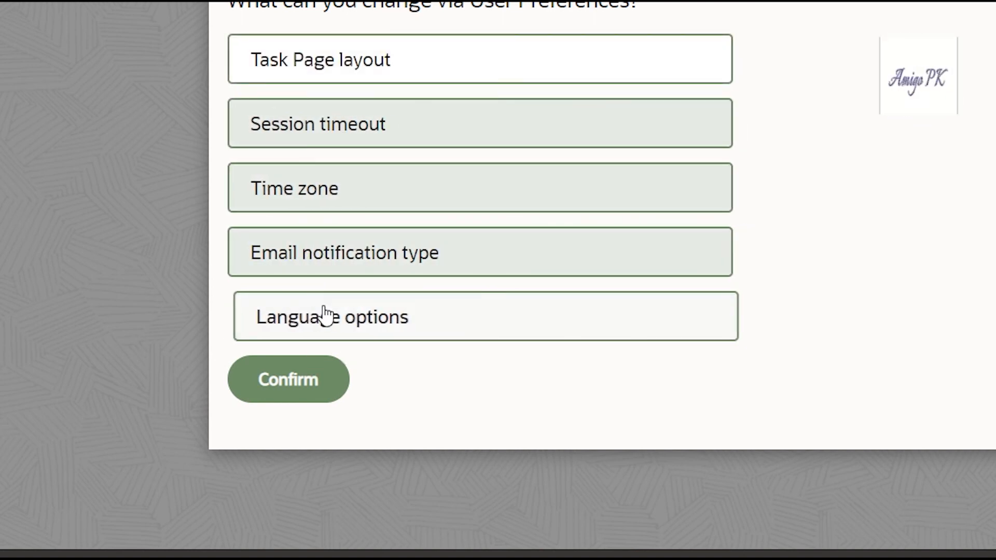
click(322, 313)
click(307, 380)
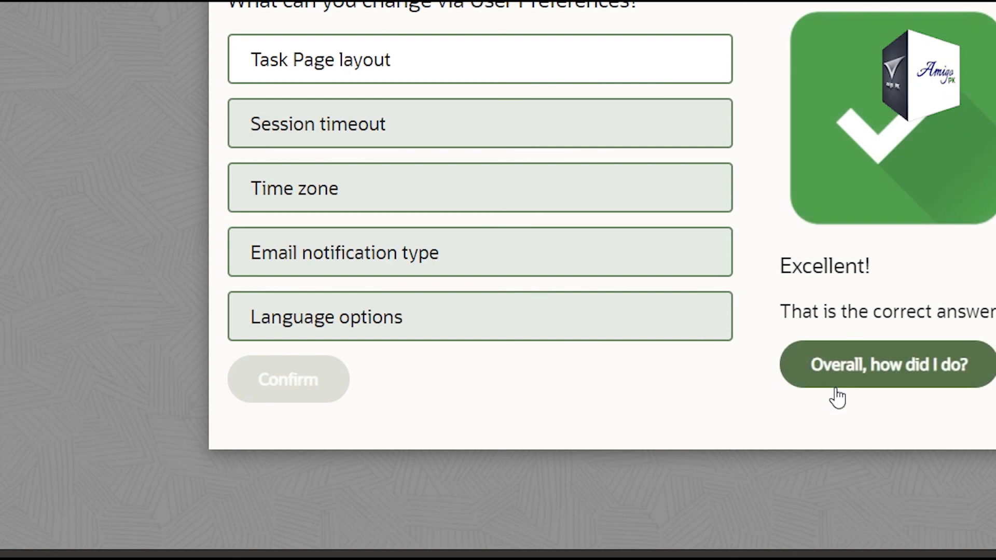
click(843, 384)
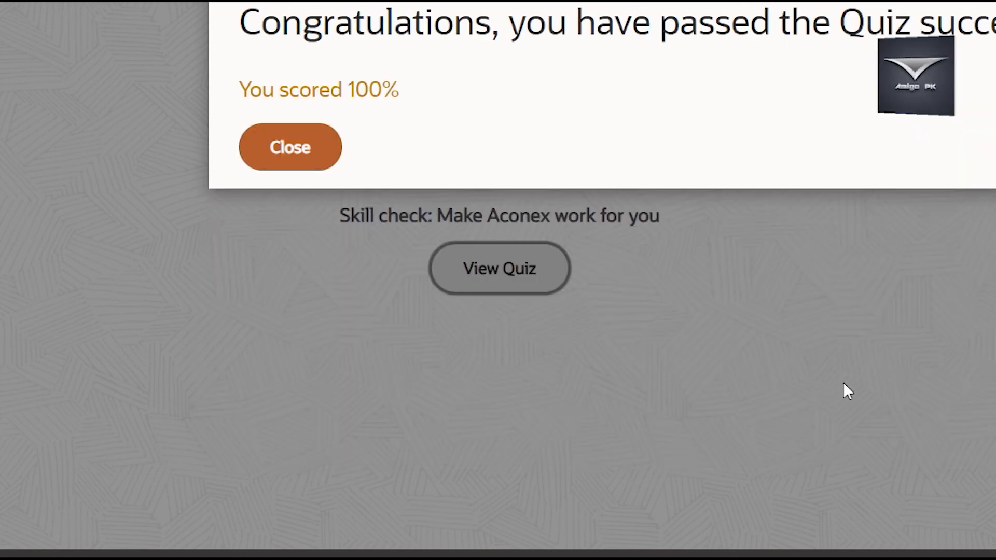
click(318, 156)
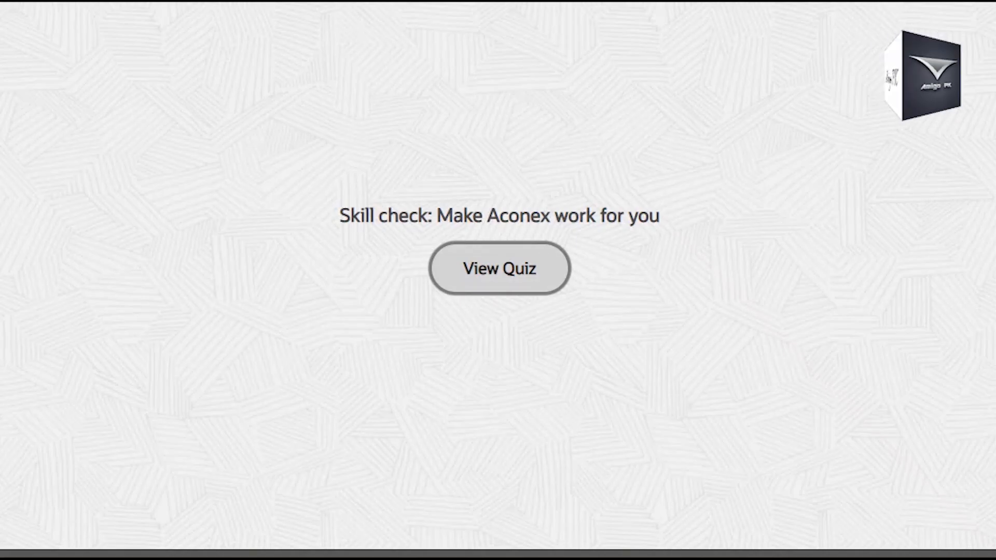